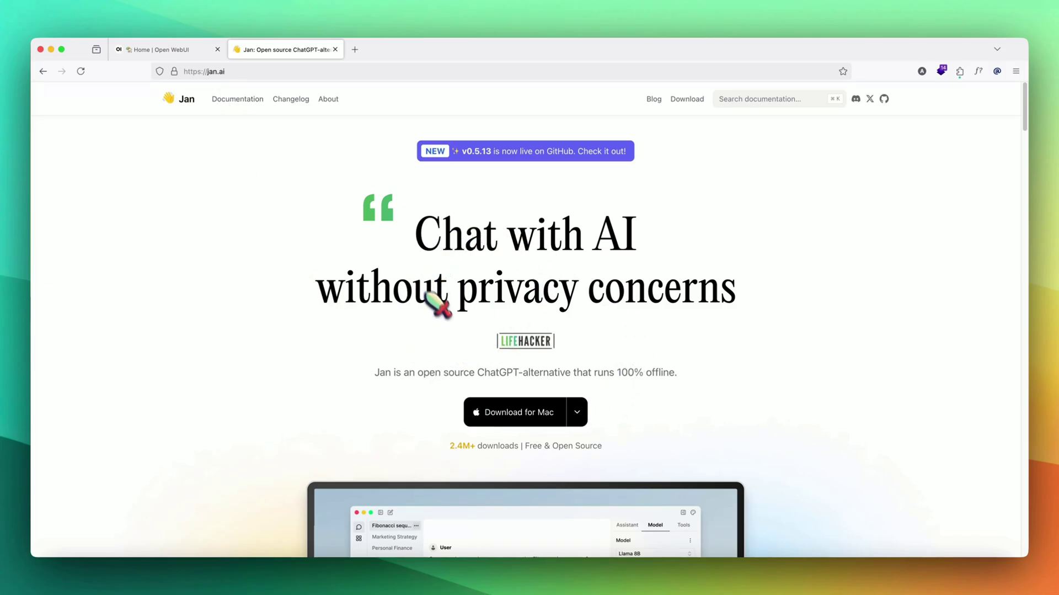
Scroll to jan.ai's Features section and expand the Model Hub, Connect to Cloud AIs and Chat with AI demos.
scroll(437, 302, "down", 10)
scroll(436, 312, "down", 6)
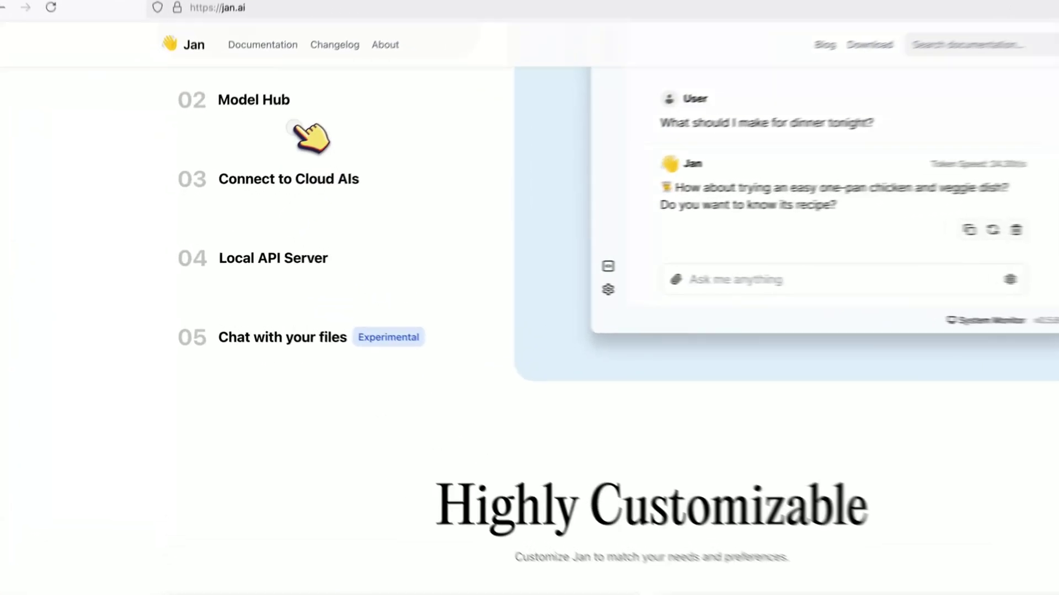
left_click(265, 149)
left_click(276, 198)
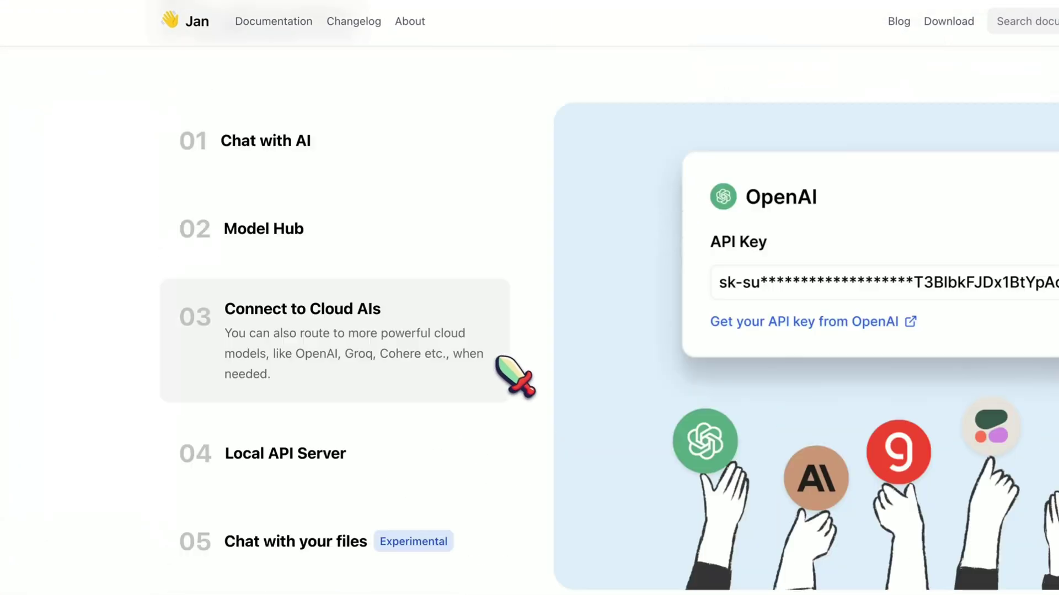
scroll(499, 358, "up", 4)
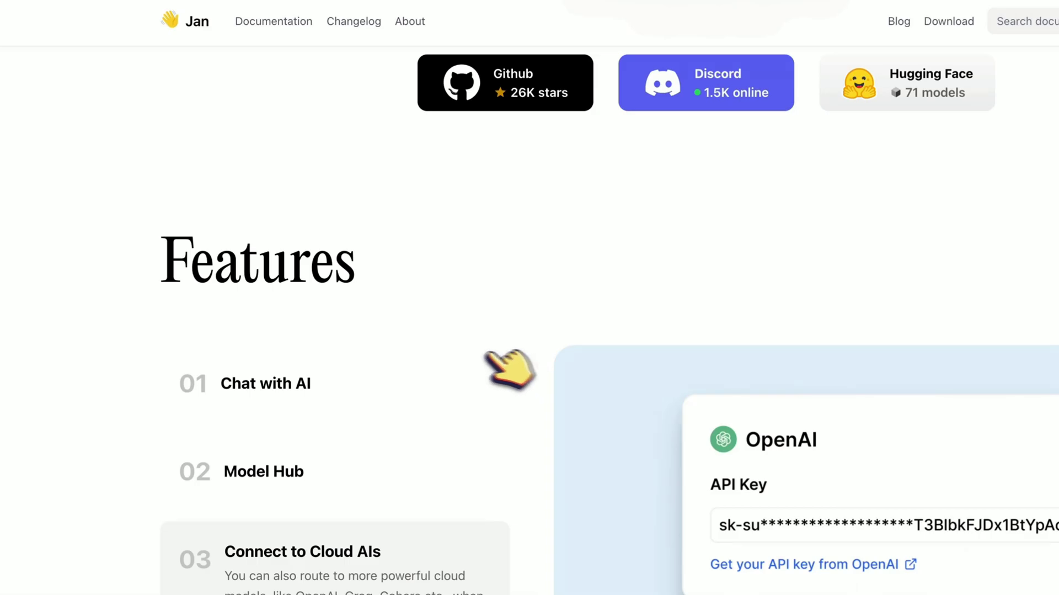
scroll(309, 367, "down", 1)
left_click(331, 371)
scroll(356, 380, "down", 3)
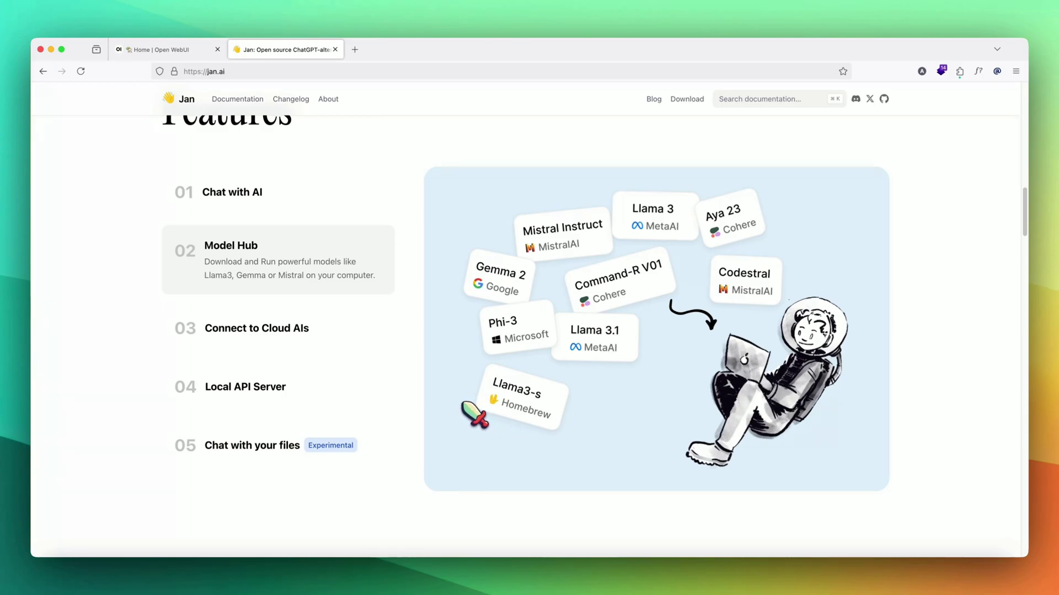
Expand the Connect to Cloud AIs, Local API Server and Chat with your files feature demos.
left_click(313, 331)
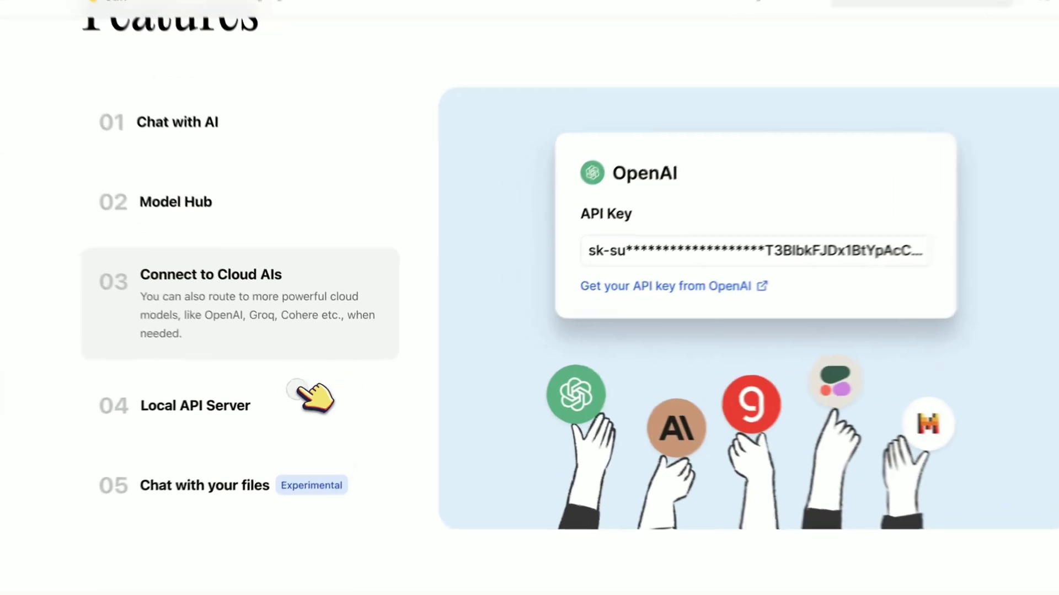
left_click(309, 400)
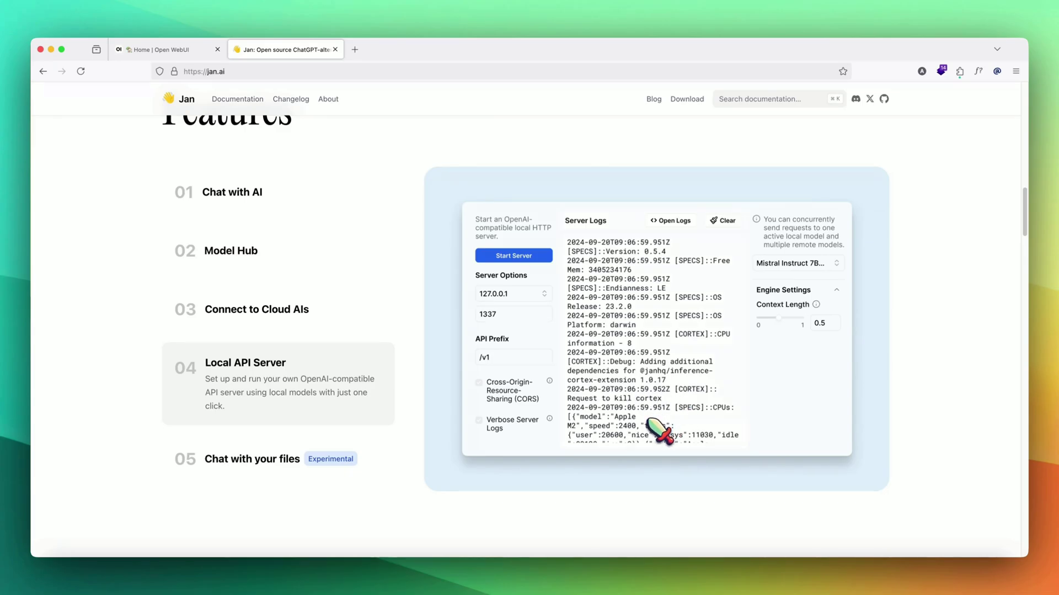
left_click(298, 457)
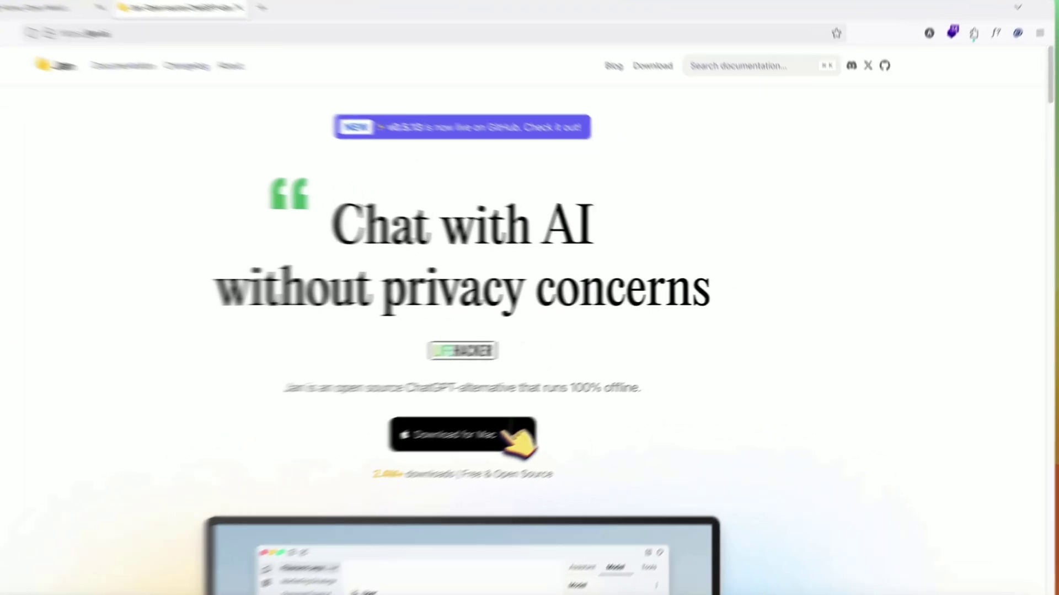
Download the jan-mac-universal-0.5.13 .dmg for Mac and confirm opening it from Firefox's downloads.
left_click(451, 450)
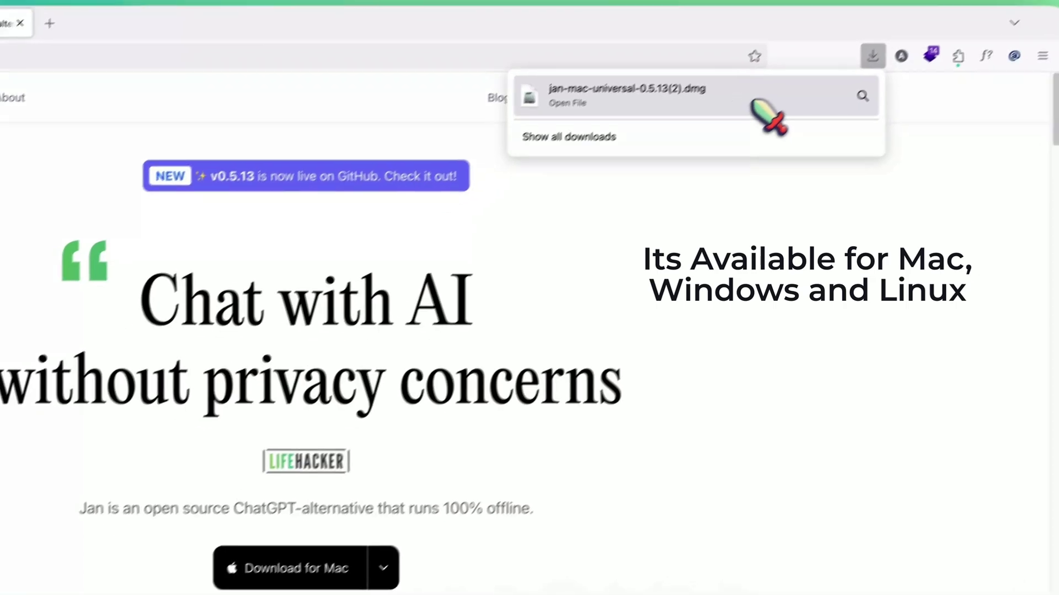
left_click(721, 126)
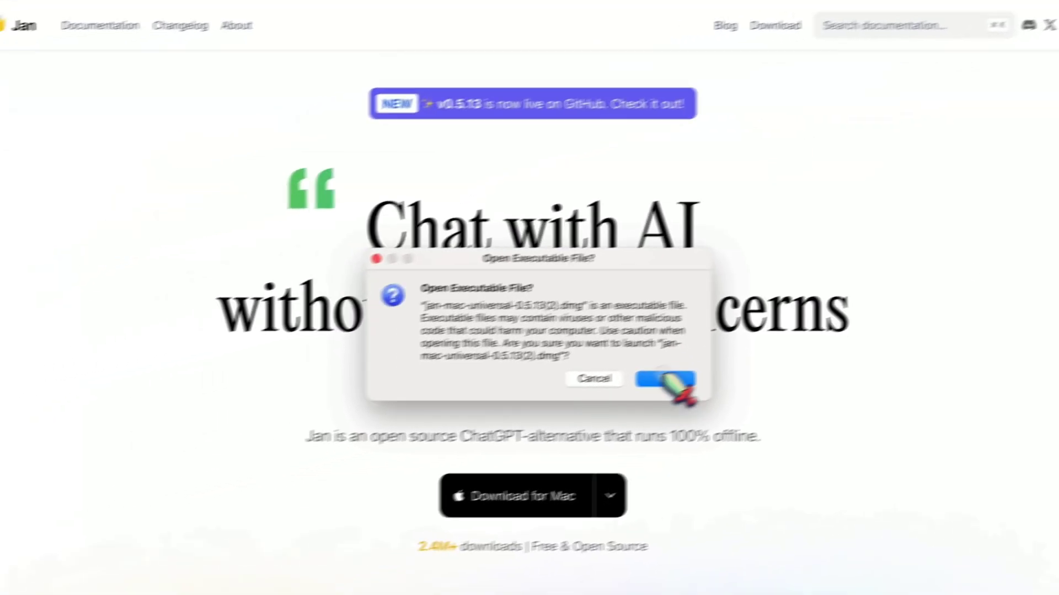
left_click(665, 379)
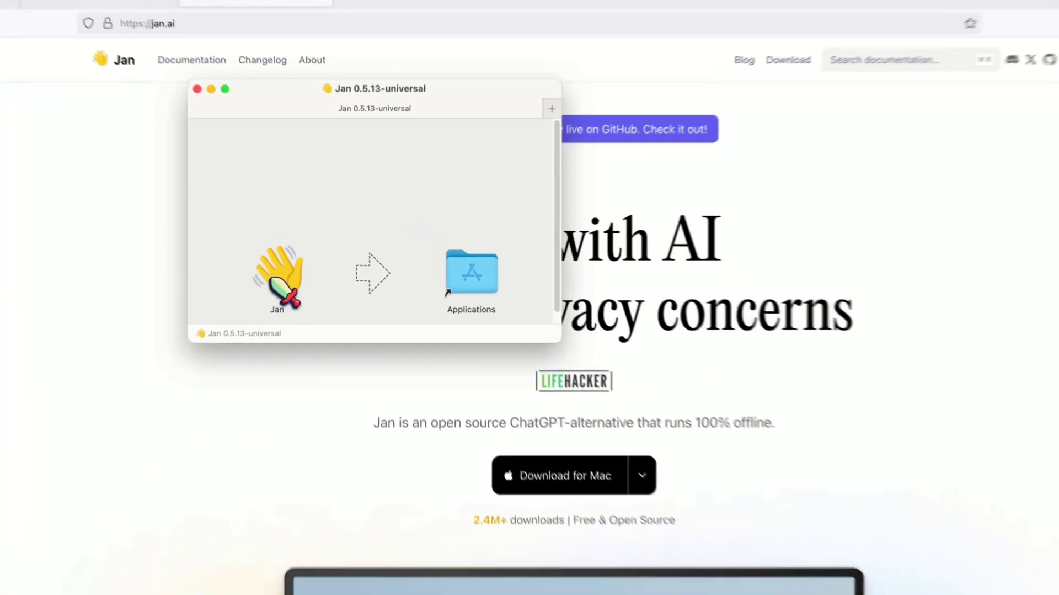
Drag Jan onto the Applications folder in the disk image window and choose Replace.
left_click_drag(298, 264, 469, 282)
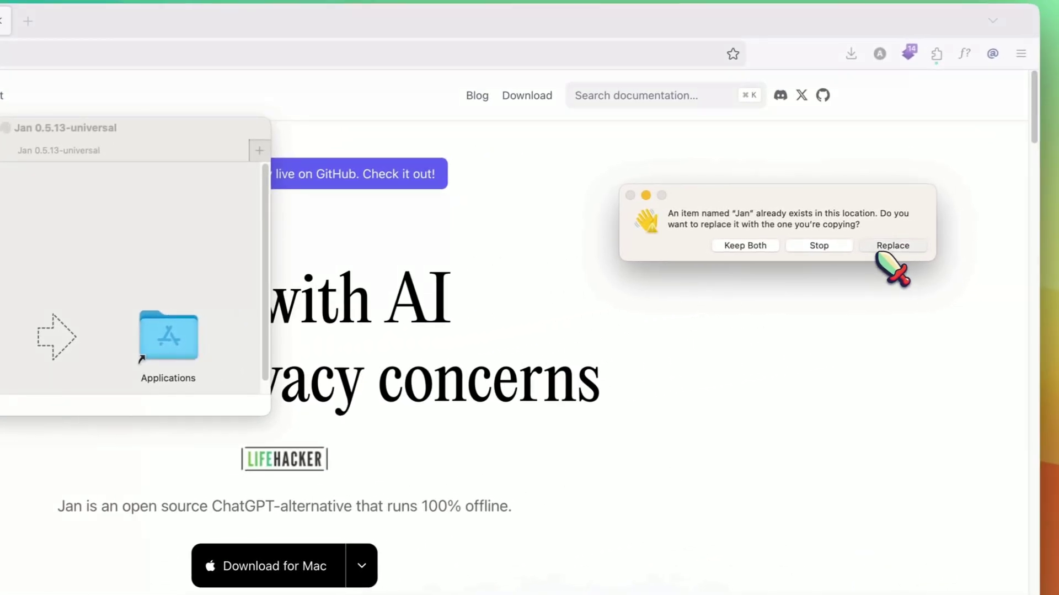
left_click(963, 232)
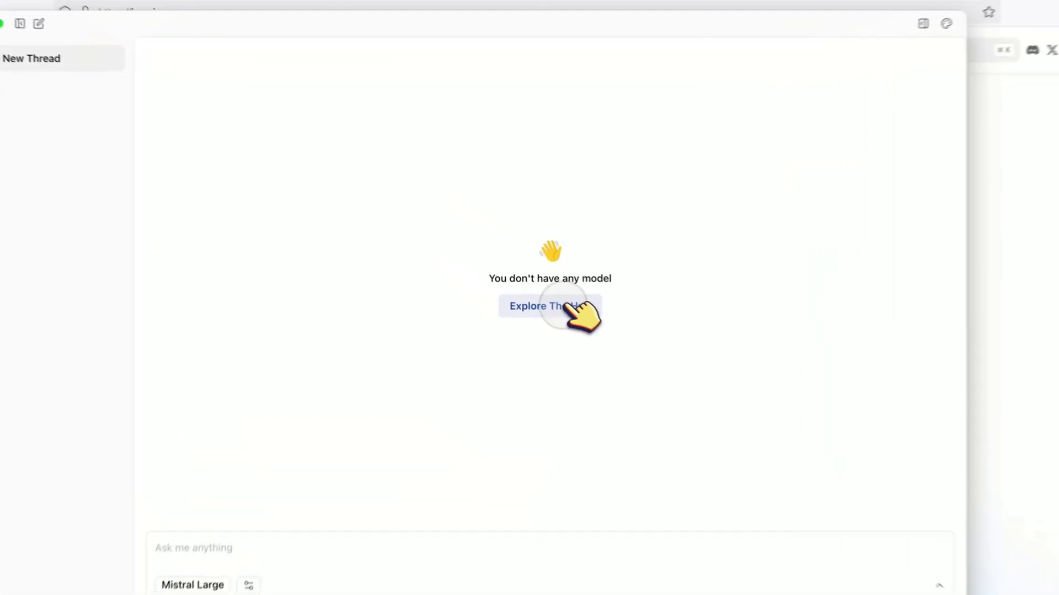
Open the Hub and scroll through the model sizes, collapsing the 8.37GB model's details, then return to the top.
left_click(524, 282)
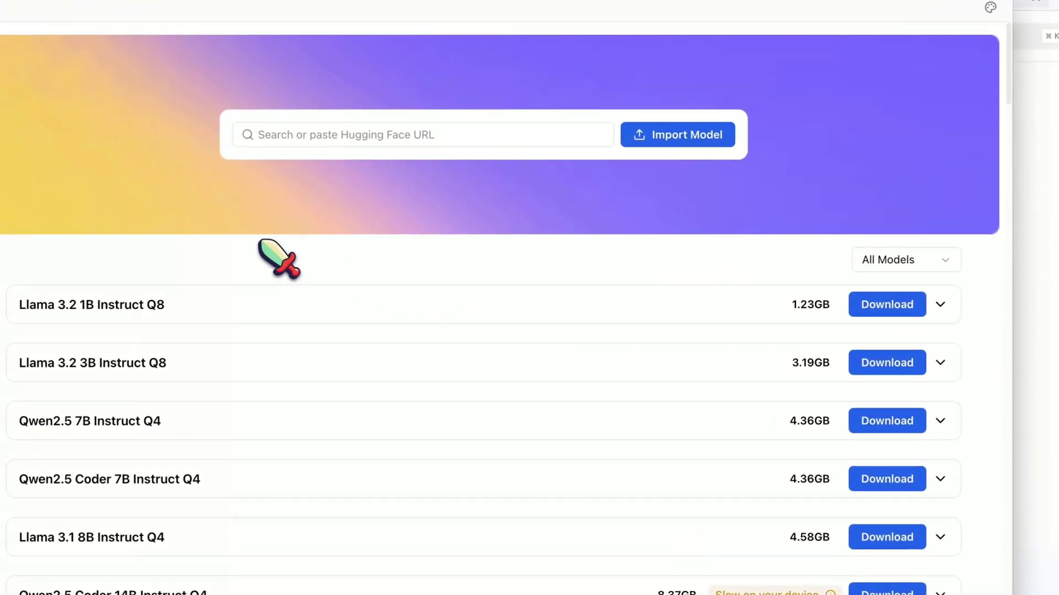
scroll(259, 241, "down", 2)
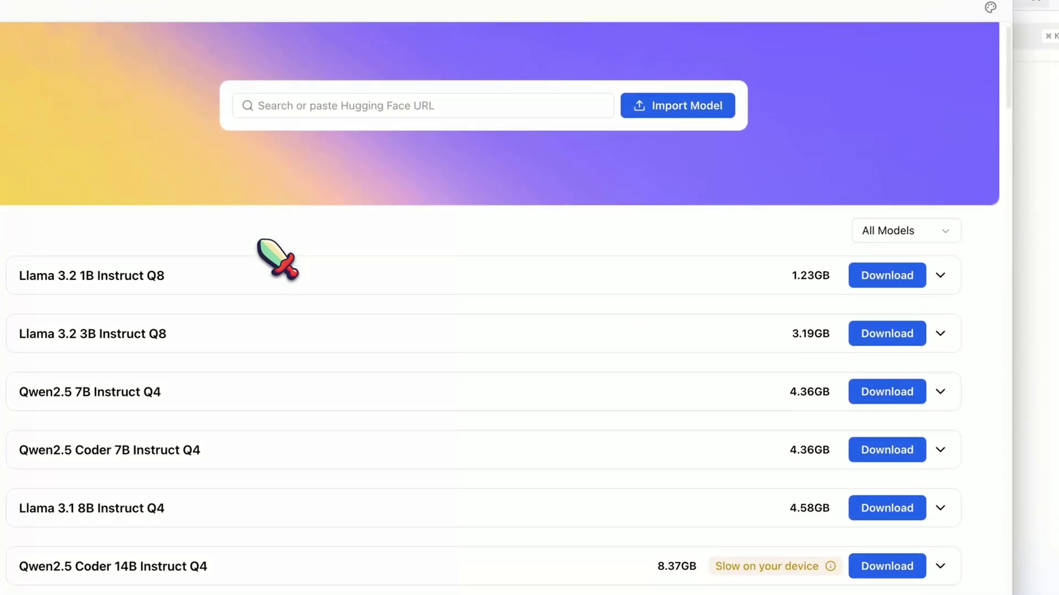
scroll(260, 241, "down", 1)
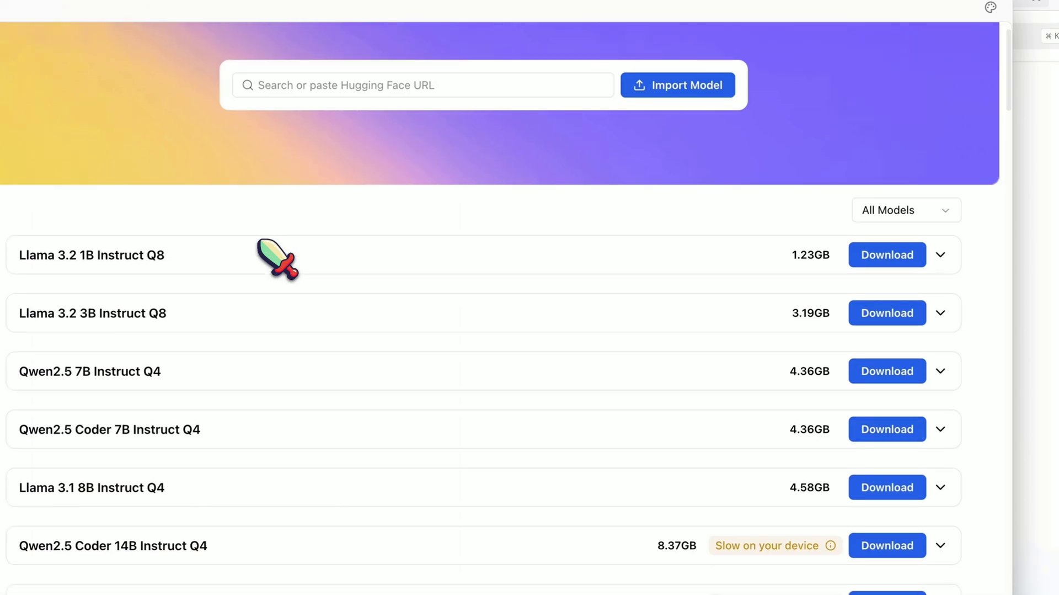
scroll(277, 260, "down", 1)
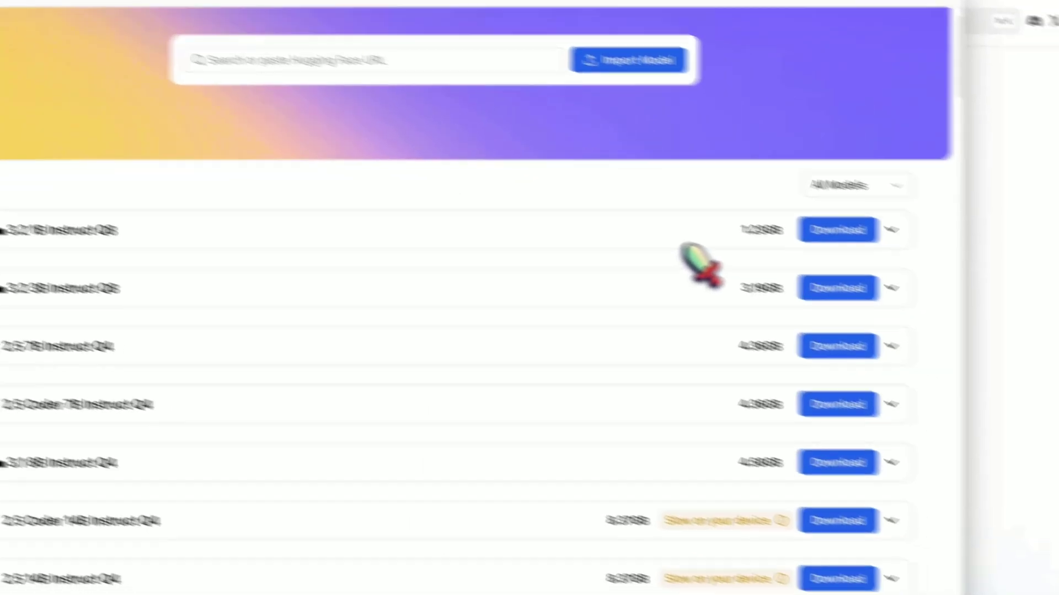
scroll(575, 385, "down", 3)
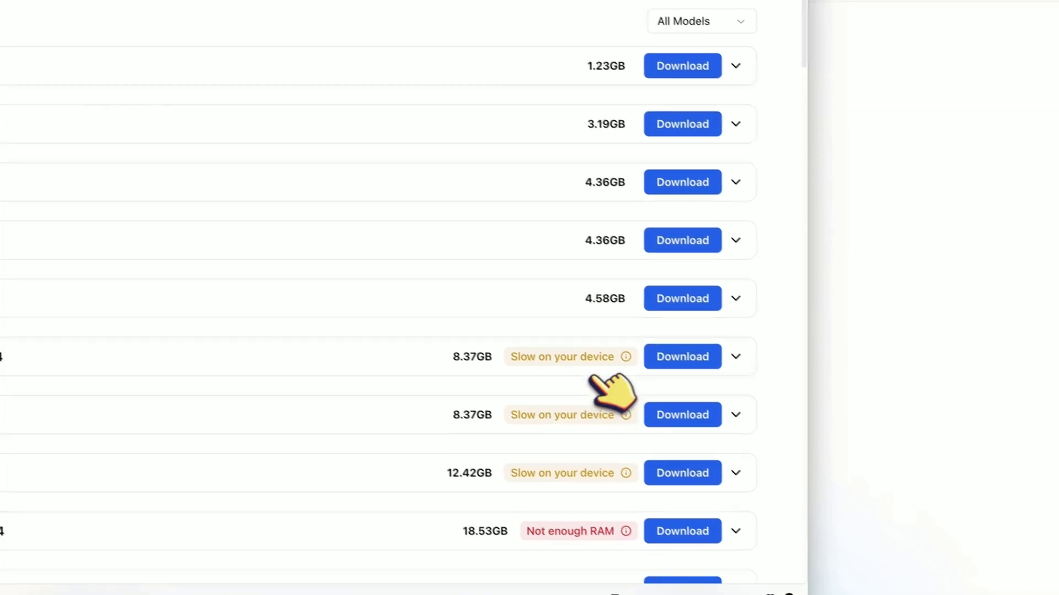
left_click_drag(566, 349, 546, 350)
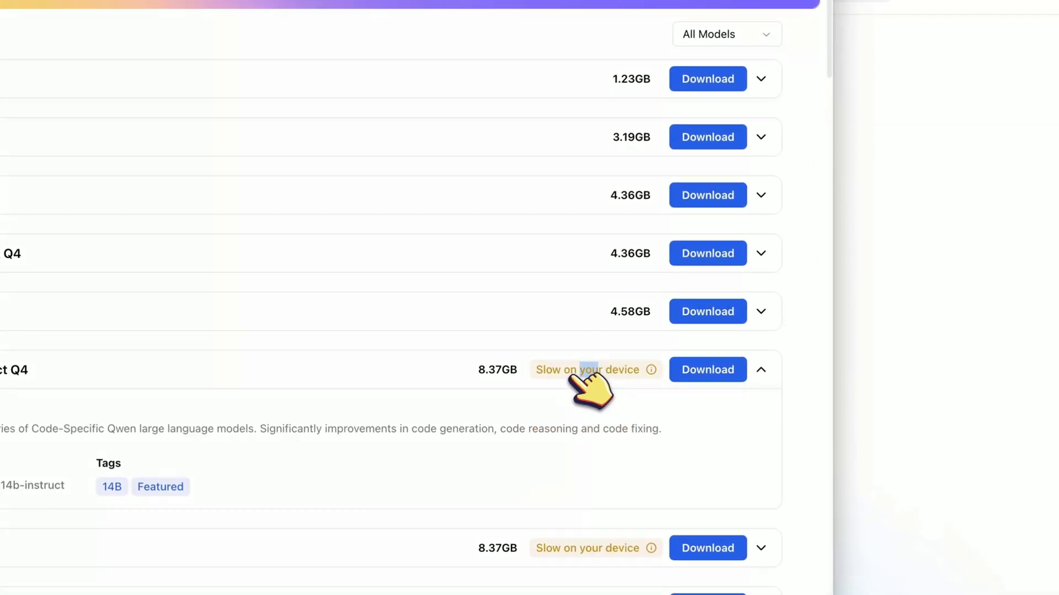
left_click(569, 376)
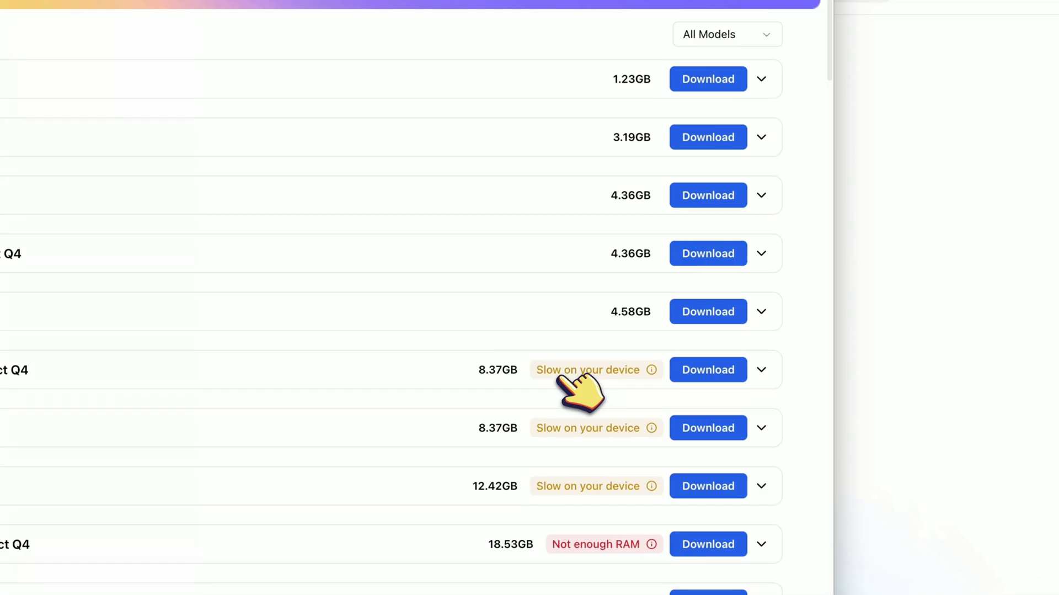
scroll(559, 377, "down", 5)
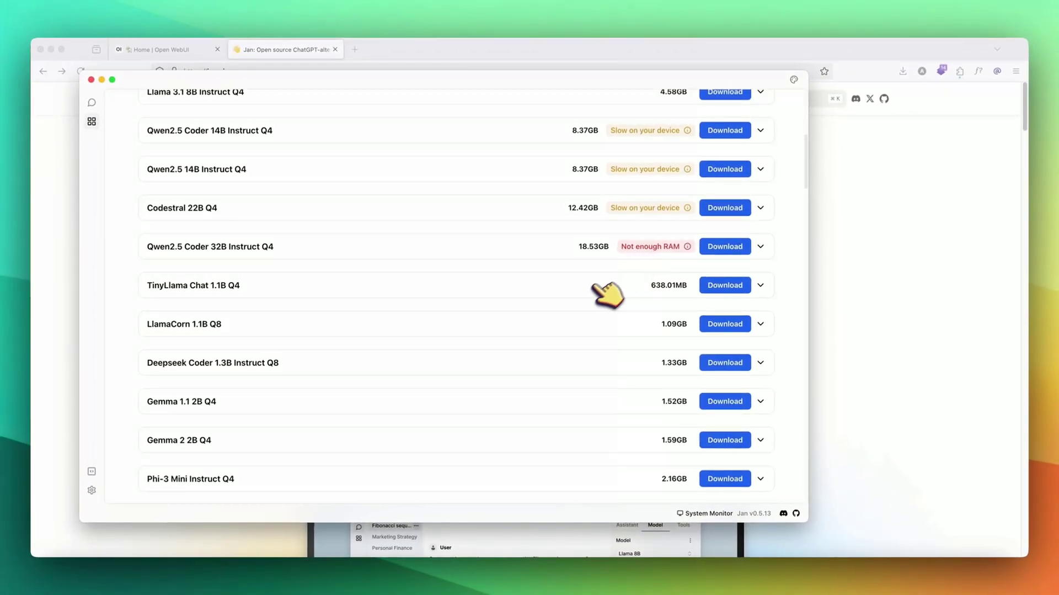
scroll(584, 292, "up", 10)
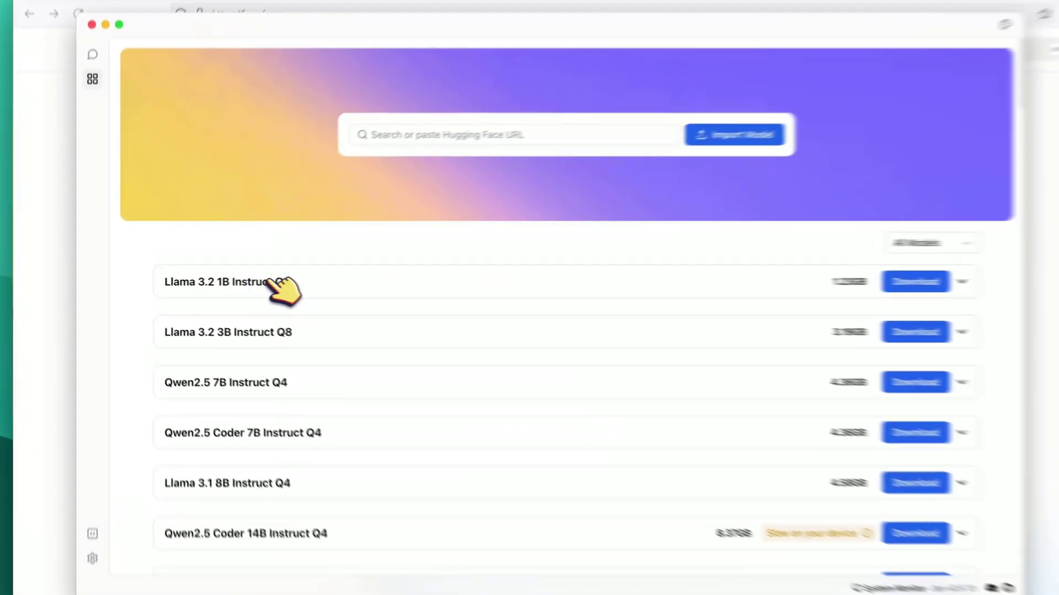
Download Llama 3.2 1B Instruct Q8 from its Hub row and use it in a new chat.
left_click(236, 279)
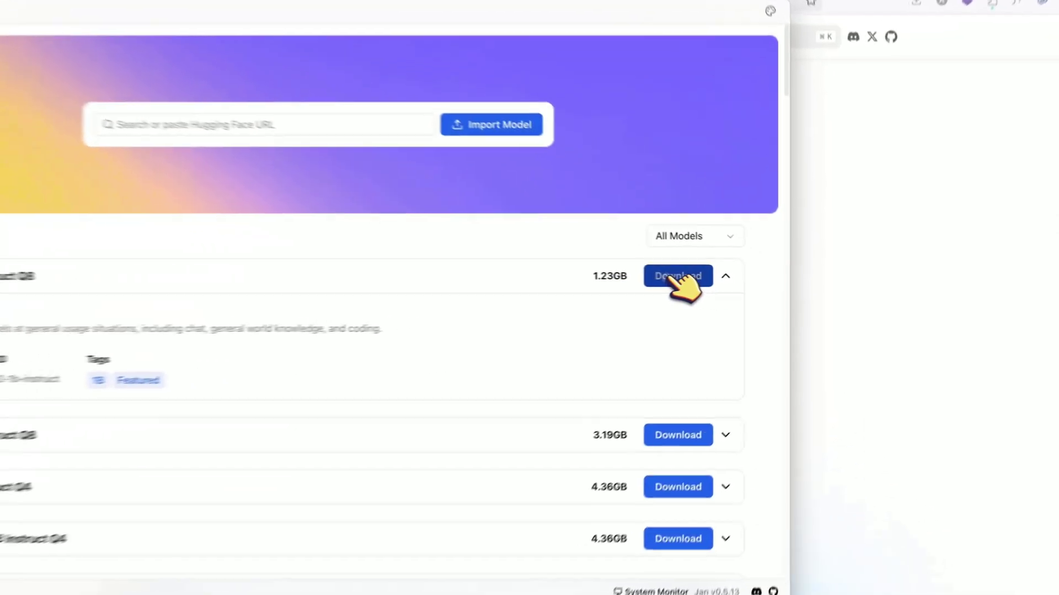
left_click(723, 278)
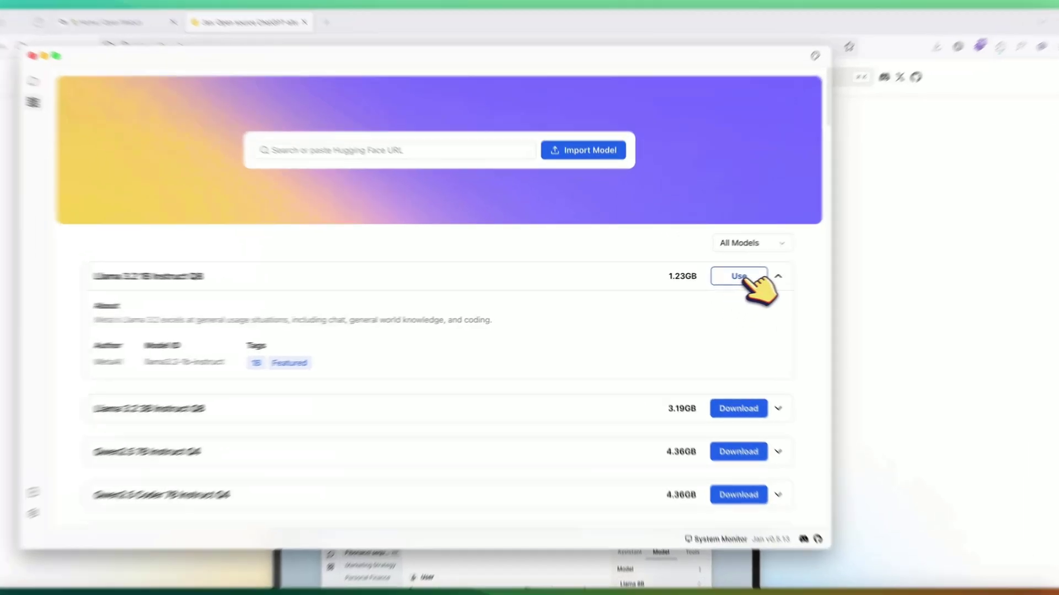
left_click(728, 277)
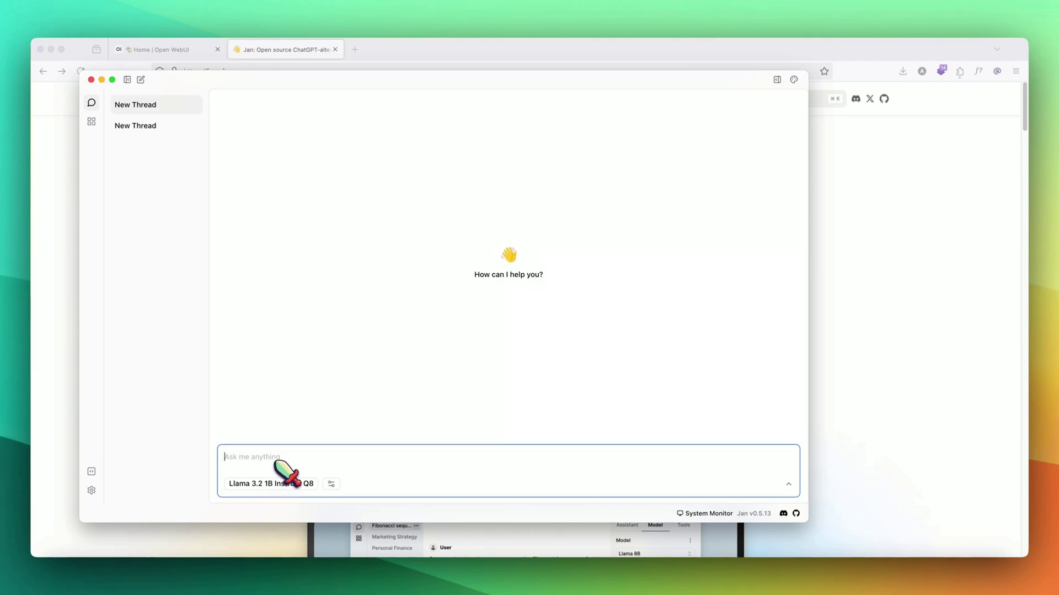
Send 'Hi' to the local model, then ask 'What is ai agents?'.
type("Hi")
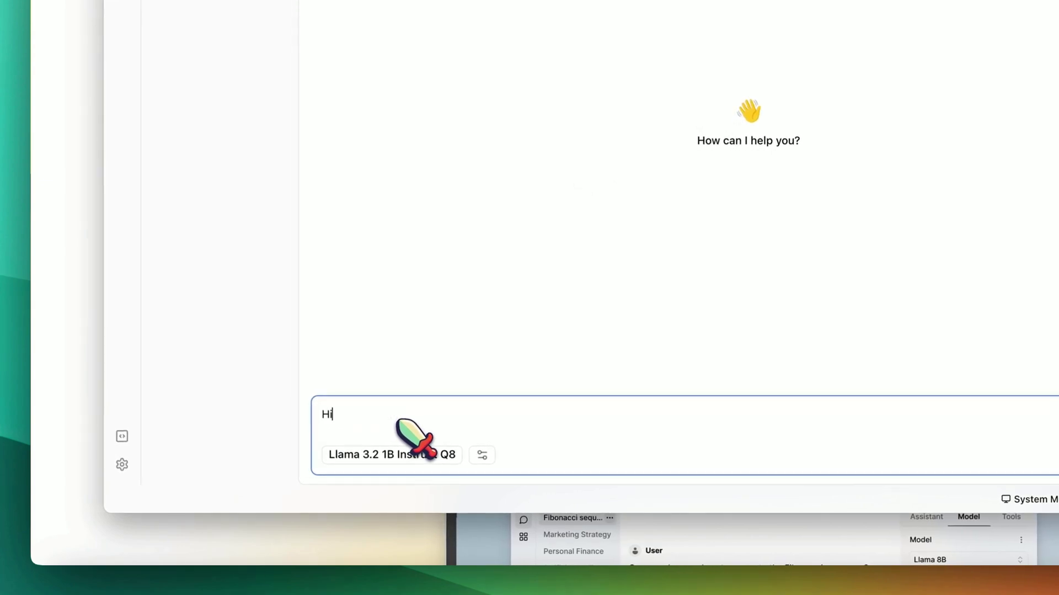
key("Return")
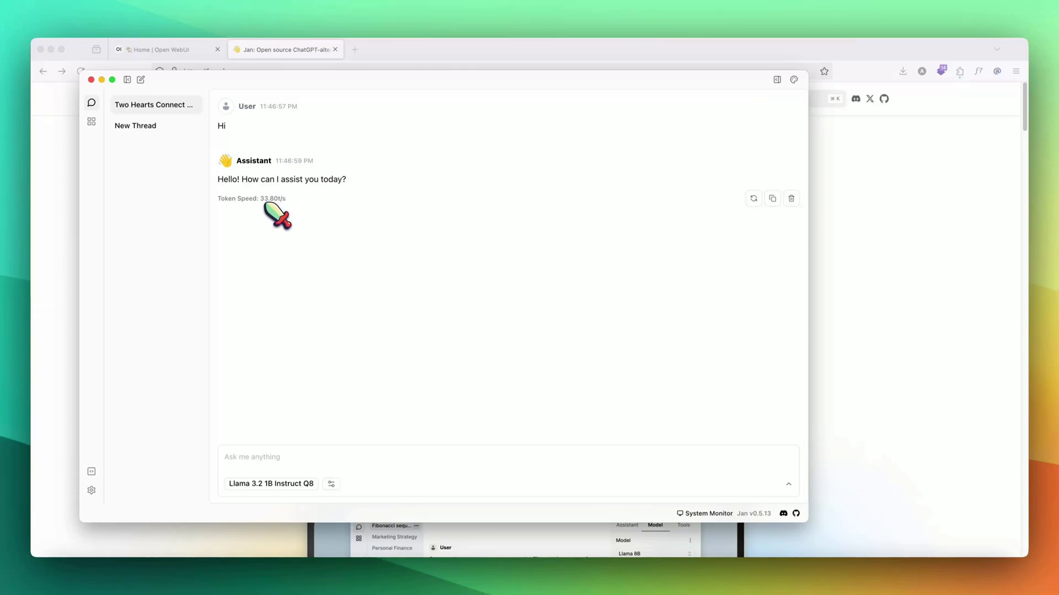
left_click(293, 463)
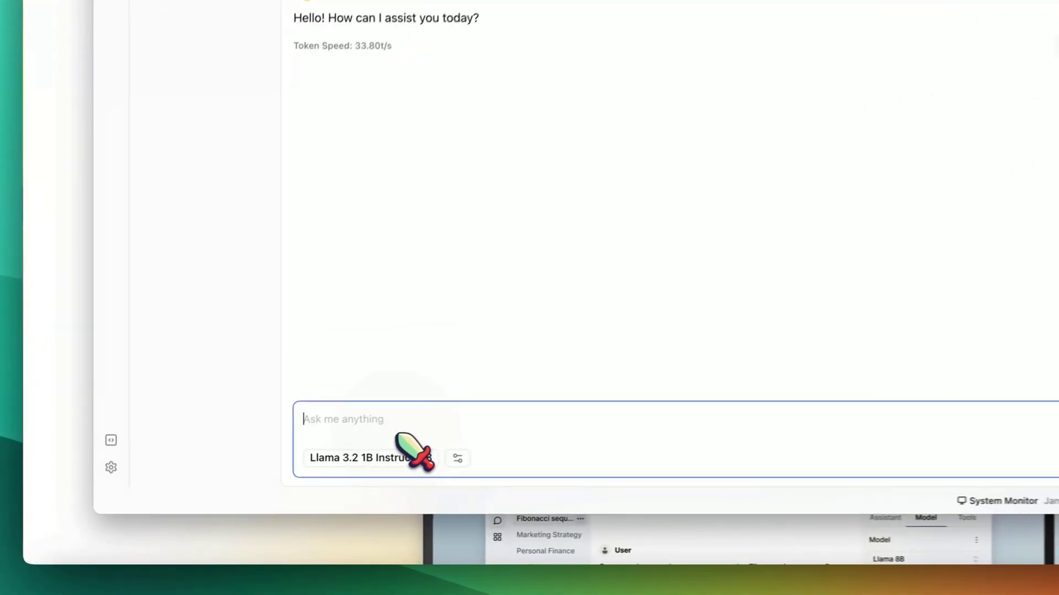
type("What is ")
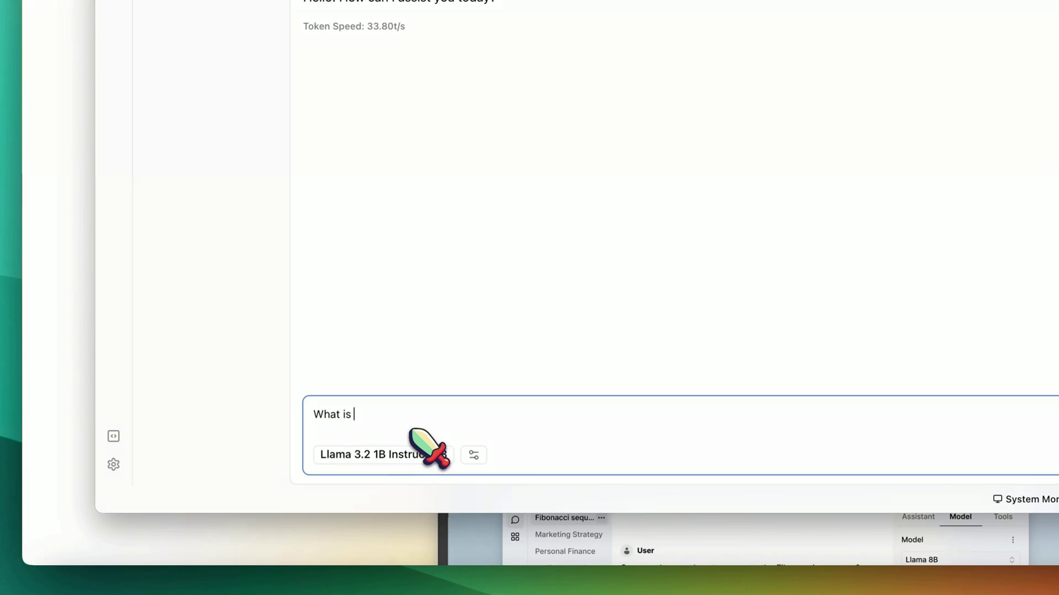
type("ai agents?")
key("Return")
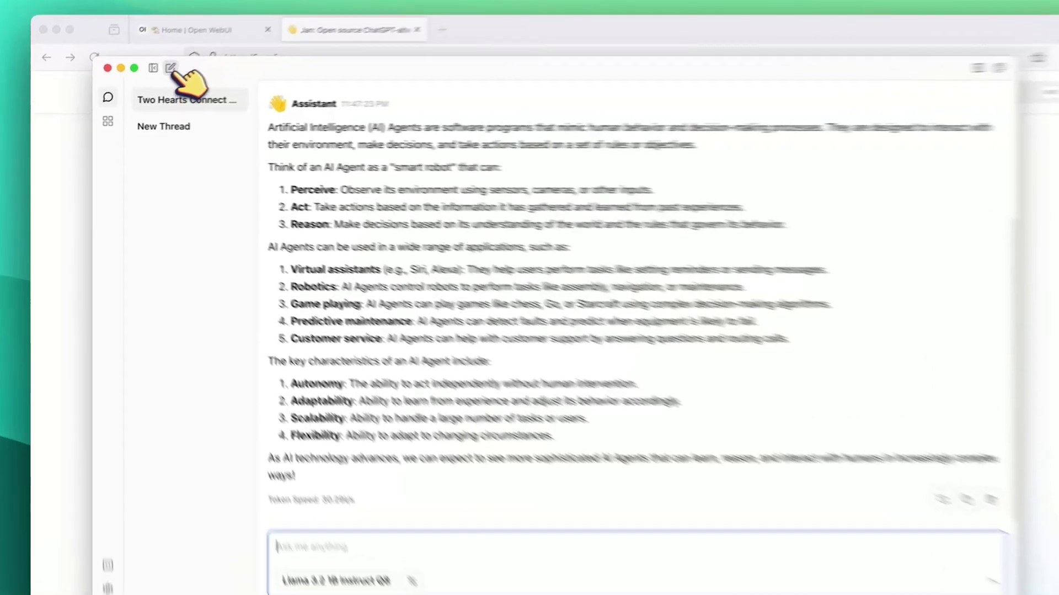
Create a new empty thread, then go to the Hub and scroll its model list.
left_click(141, 79)
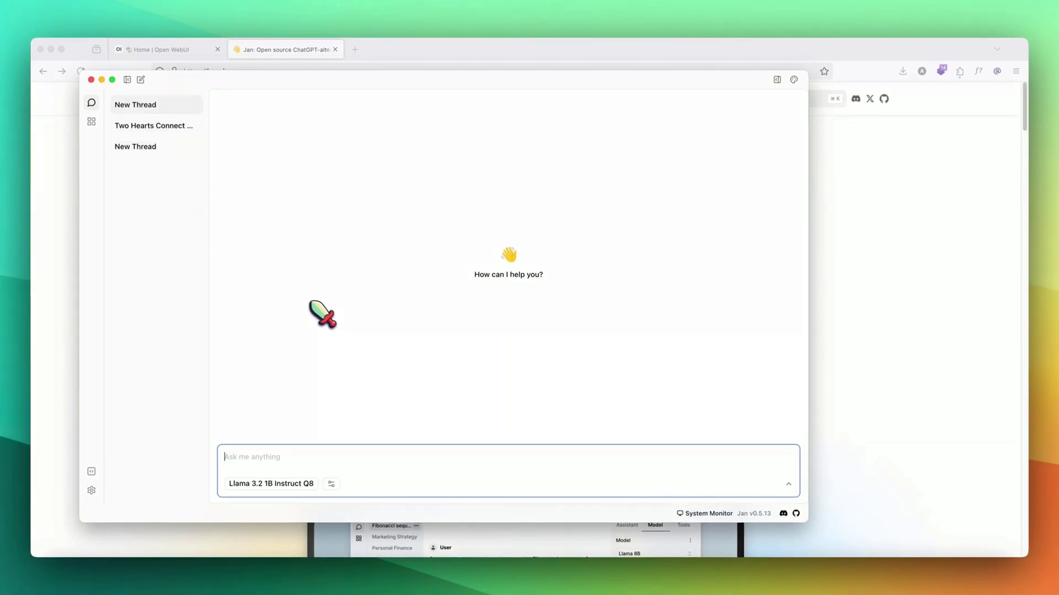
left_click(91, 121)
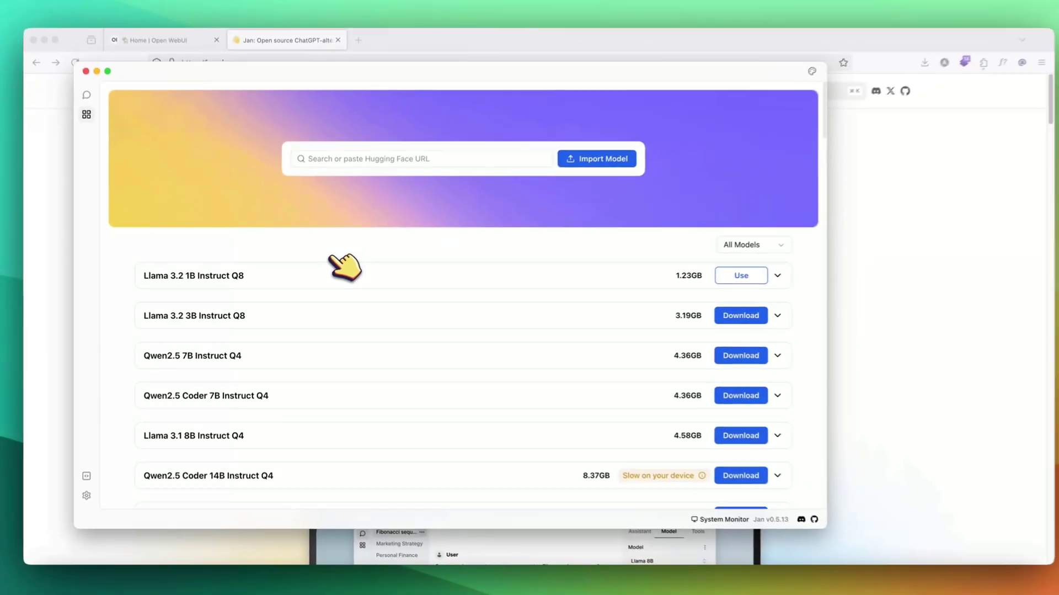
scroll(334, 260, "down", 1)
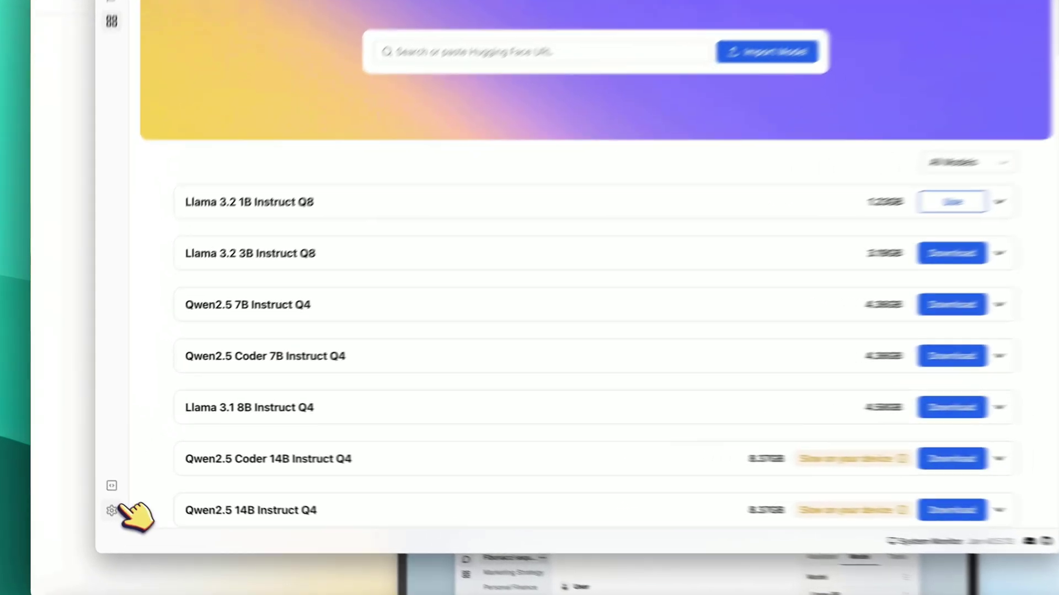
Go to Settings, add the Anthropic provider and focus its empty API Key field.
left_click(92, 490)
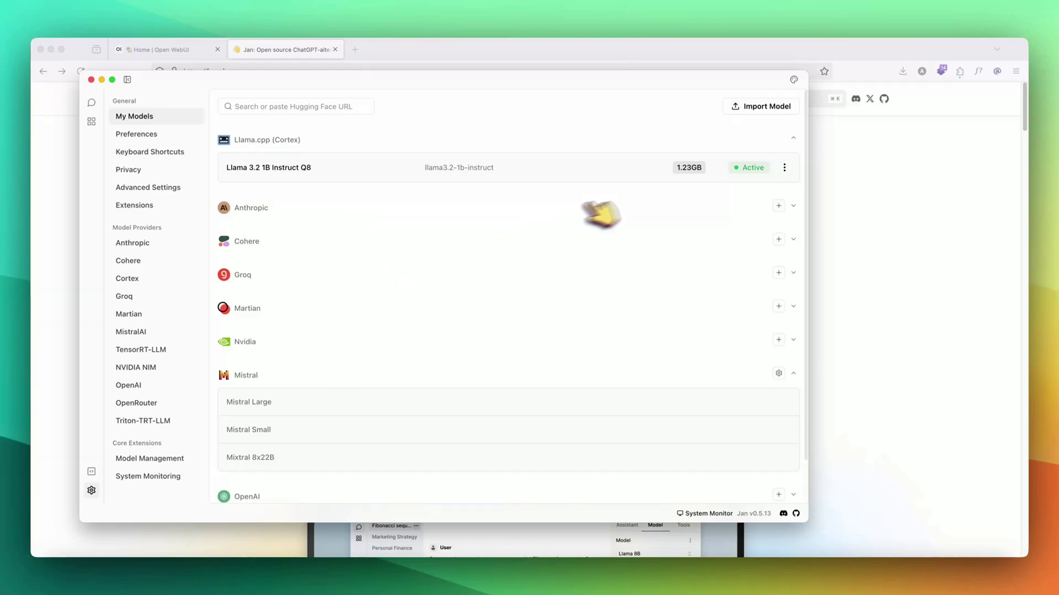
left_click(786, 213)
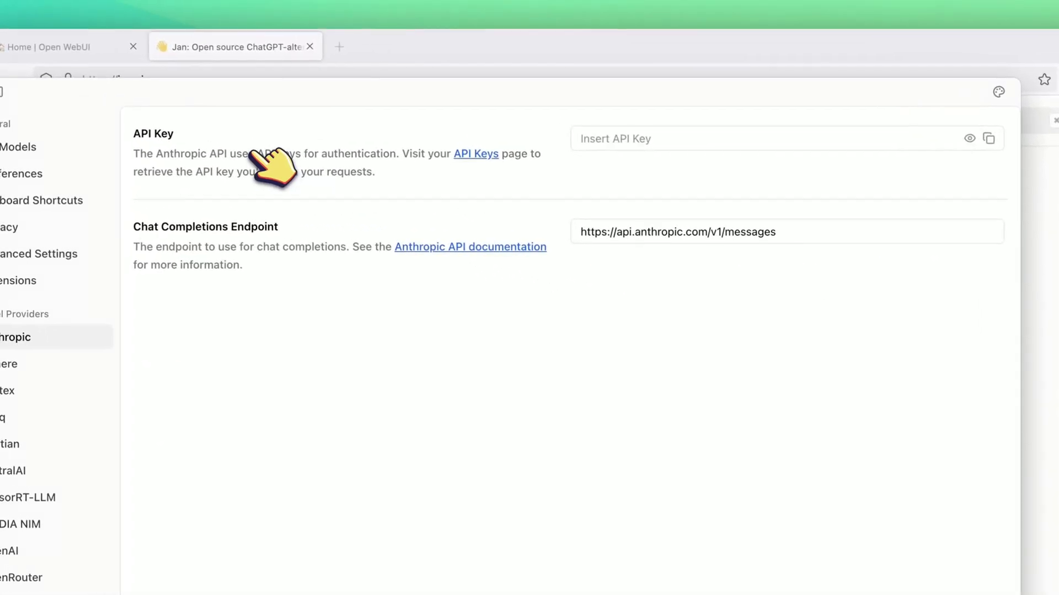
left_click(651, 144)
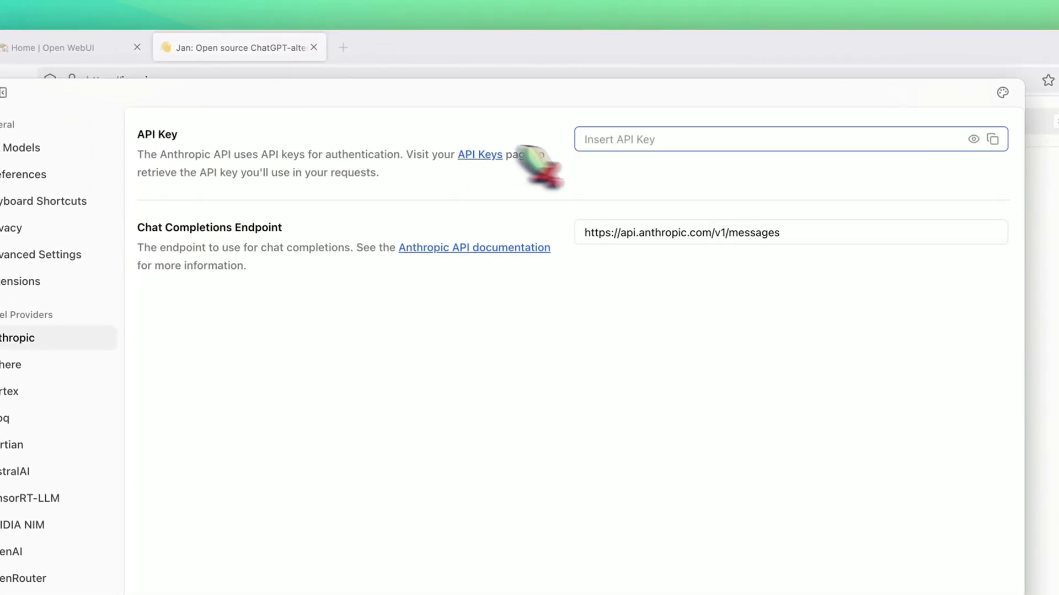
left_click(648, 145)
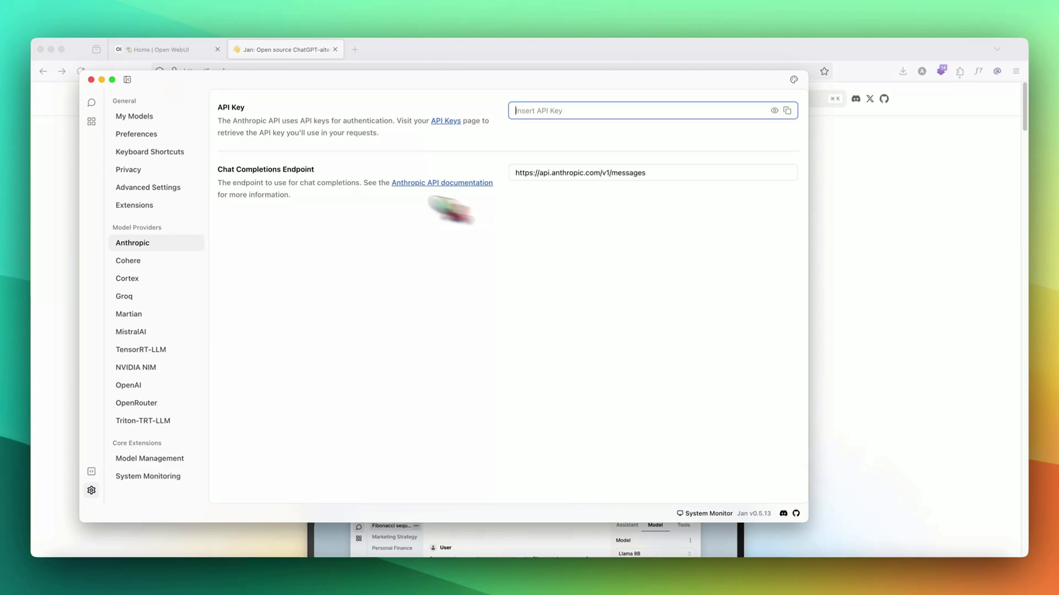
Return to the chat, browse the Cloud providers in the model selector, then keep the On-device Llama 3.2 1B model.
left_click(91, 102)
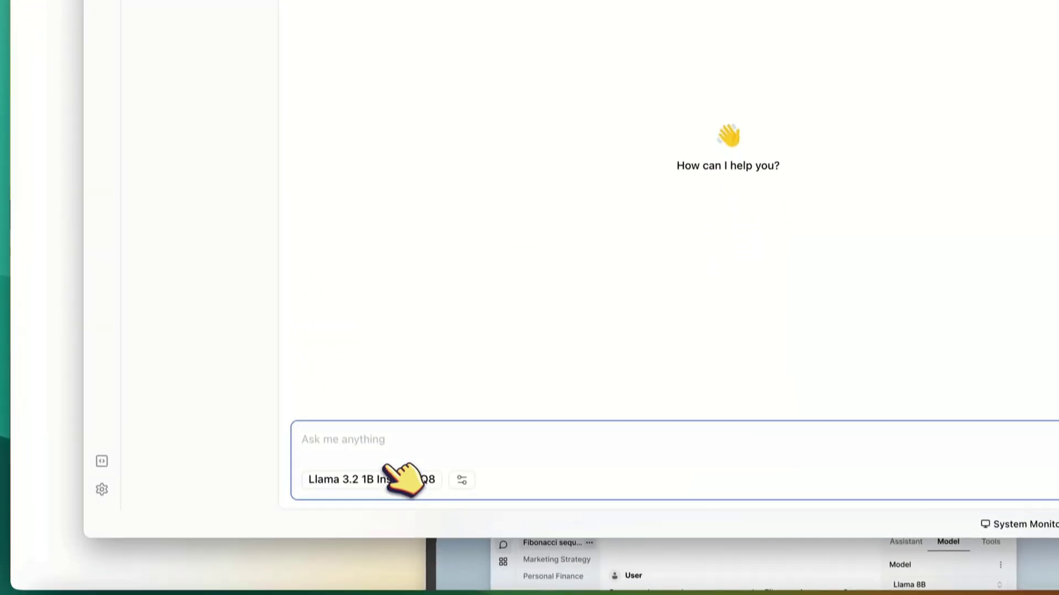
left_click(385, 478)
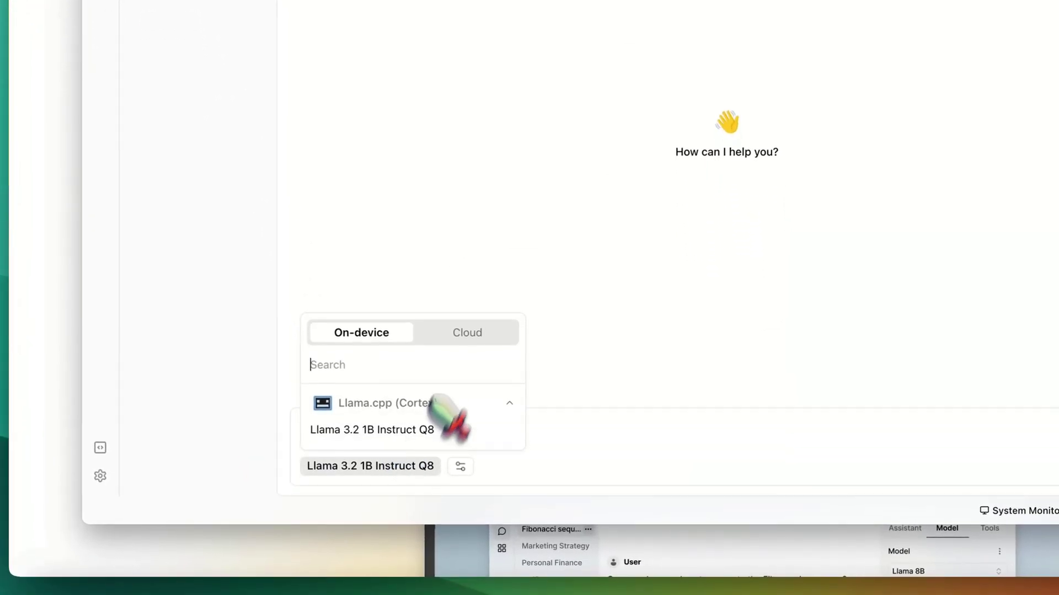
left_click(454, 332)
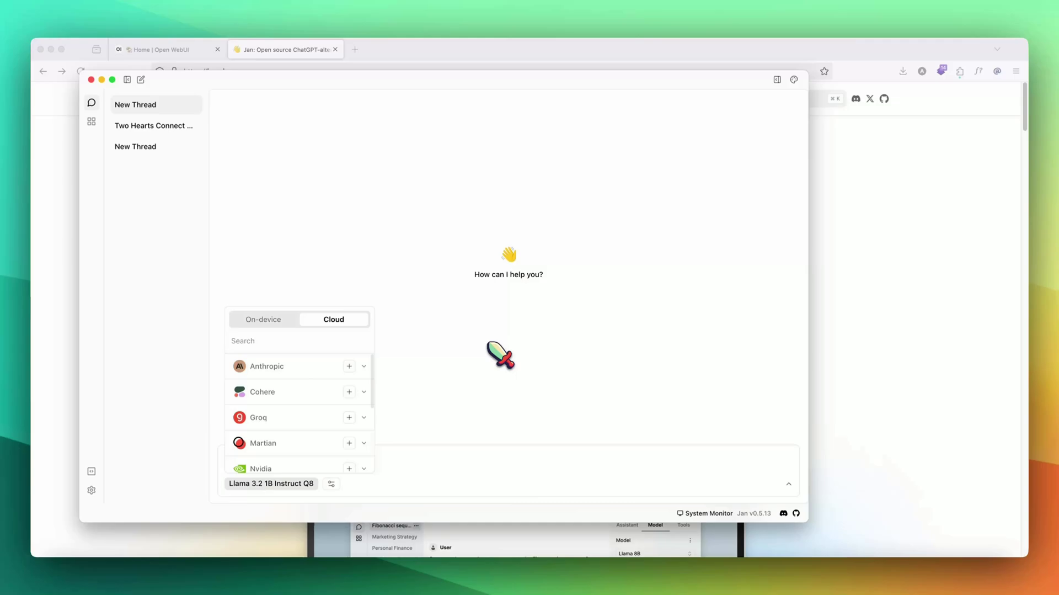
scroll(269, 385, "down", 1)
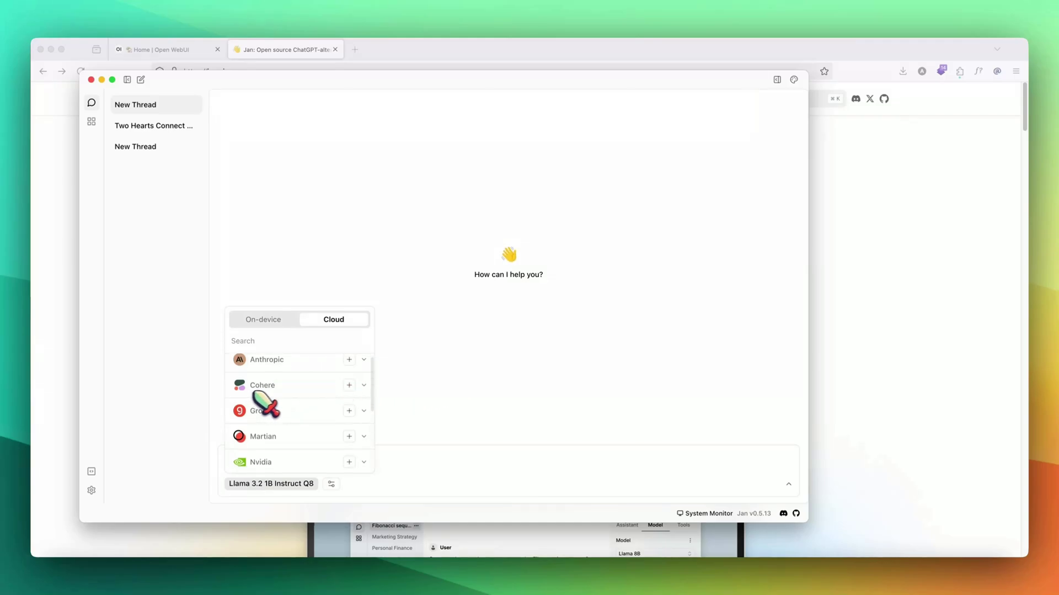
scroll(273, 417, "down", 1)
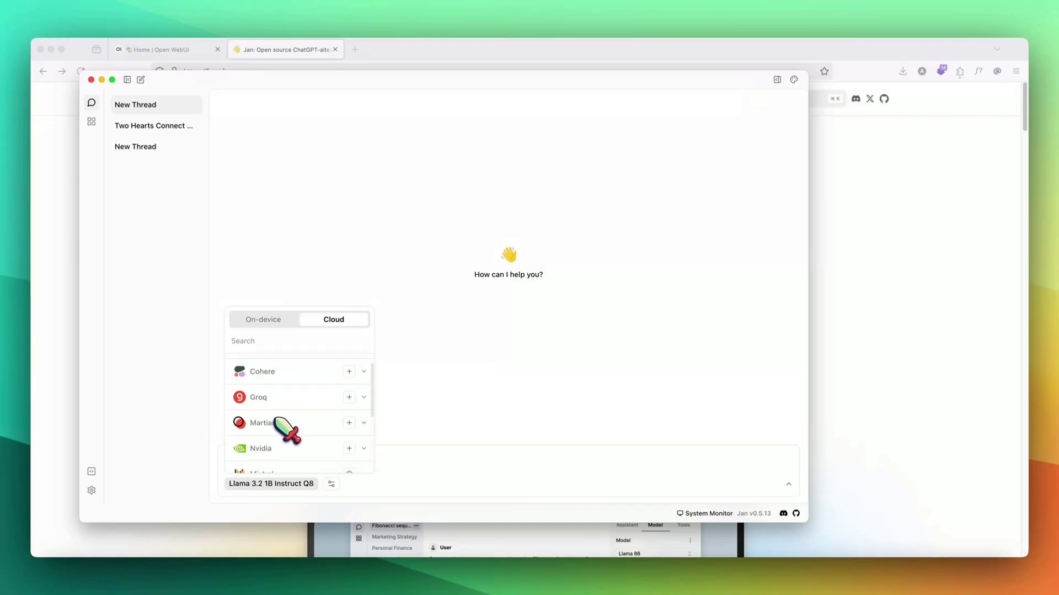
scroll(275, 420, "down", 4)
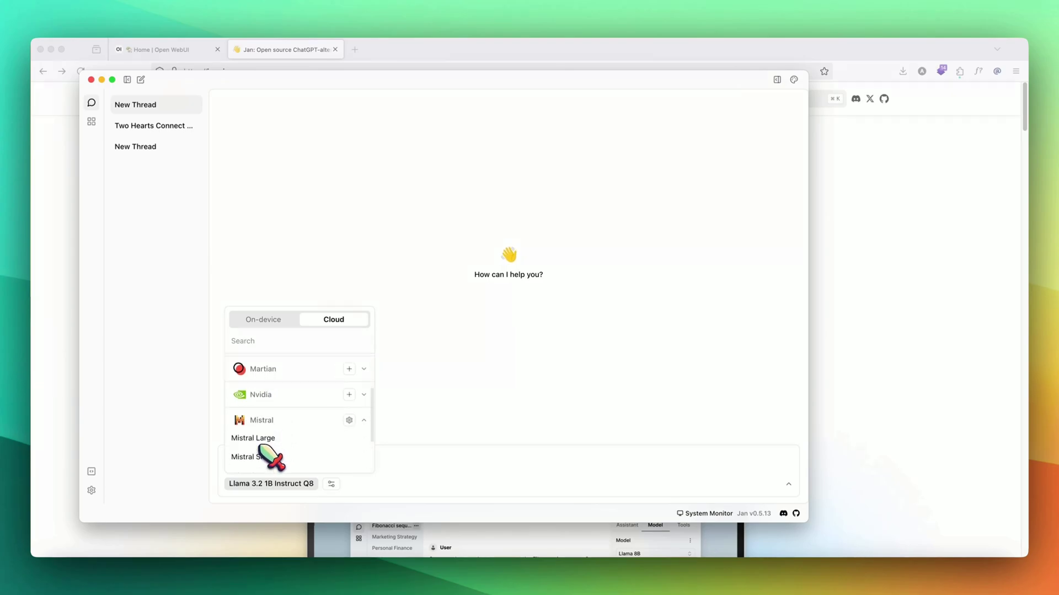
scroll(270, 457, "down", 5)
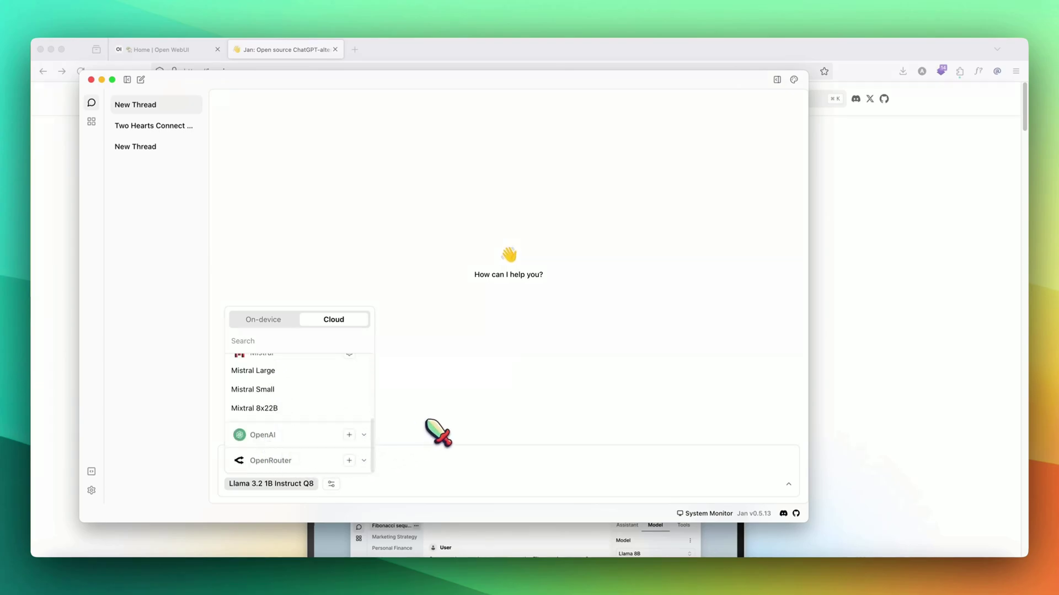
scroll(316, 408, "up", 9)
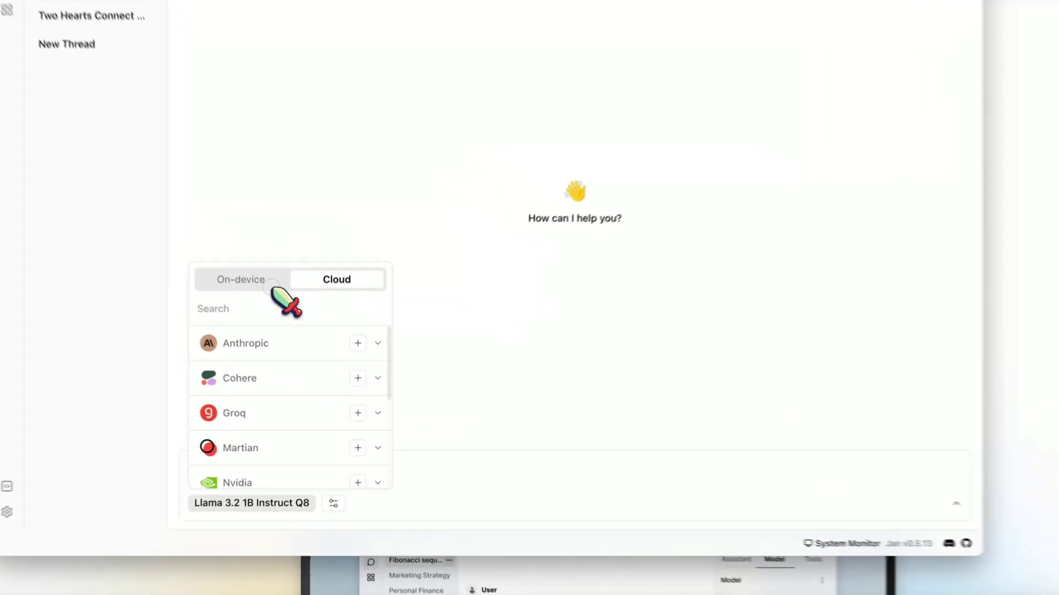
left_click(283, 323)
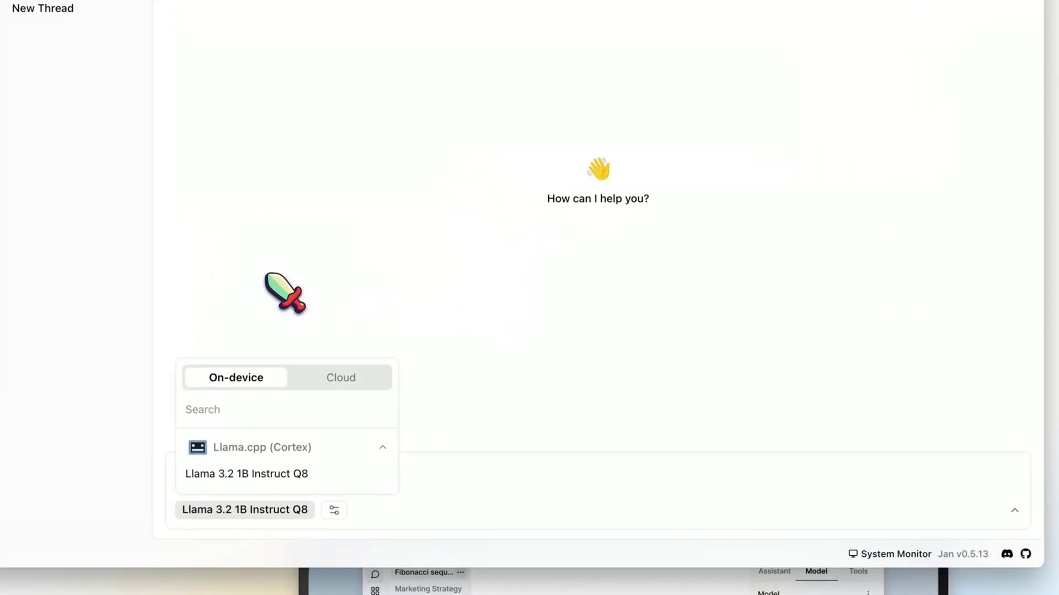
left_click(402, 239)
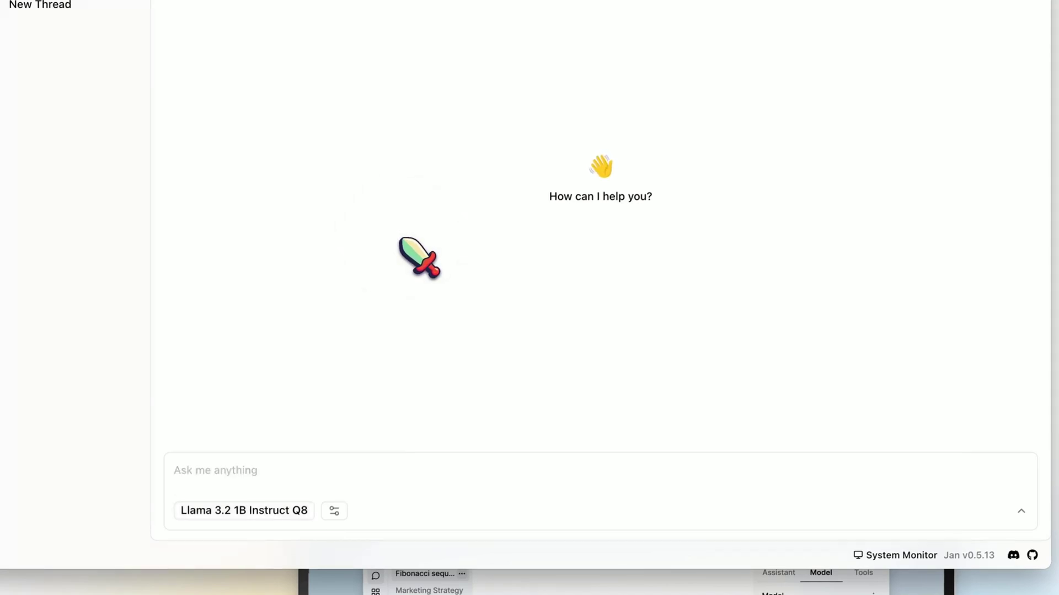
Show the model settings panel and expand Inference Settings (Max Tokens 8192, Temperature 0.7, Top P 0.95).
left_click(335, 510)
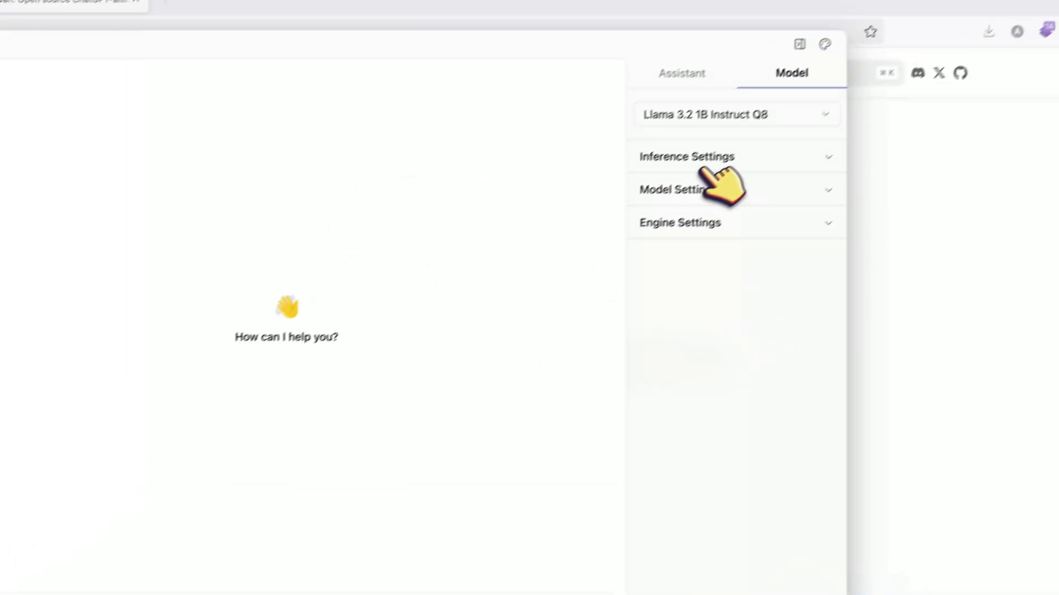
left_click(905, 16)
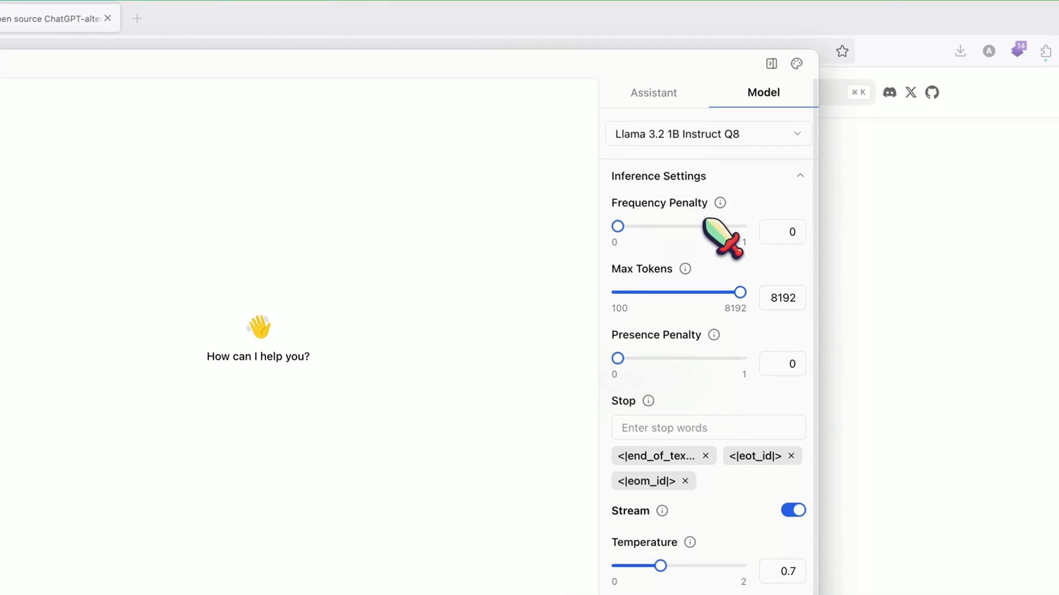